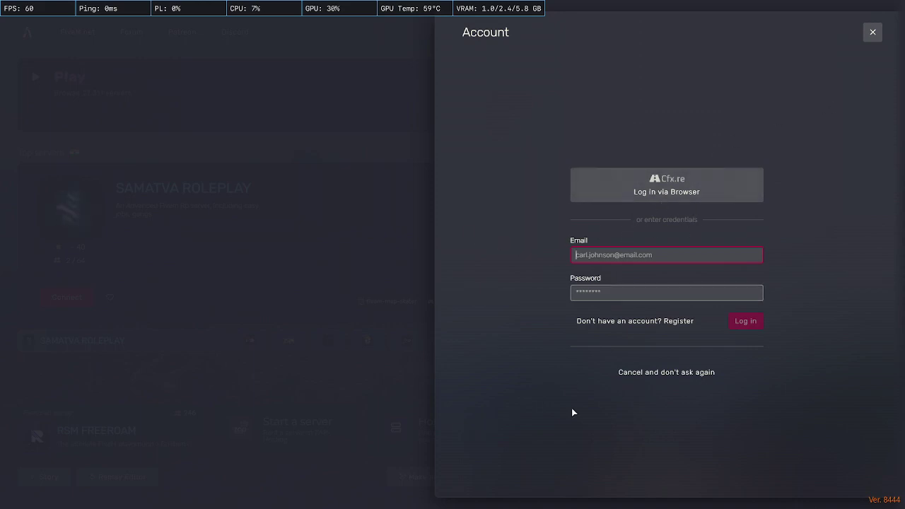
Step: Dismiss the account login and review the Game and Interface settings
left_click(371, 158)
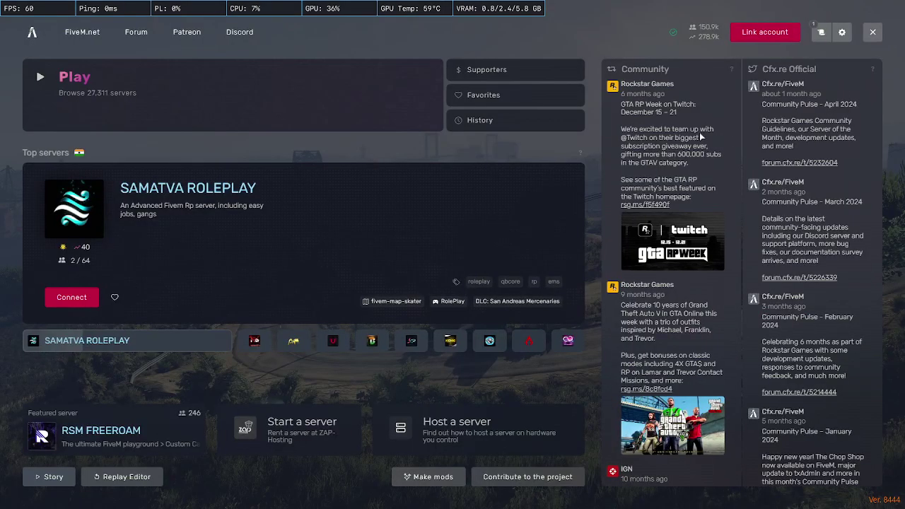
left_click(841, 34)
left_click(499, 101)
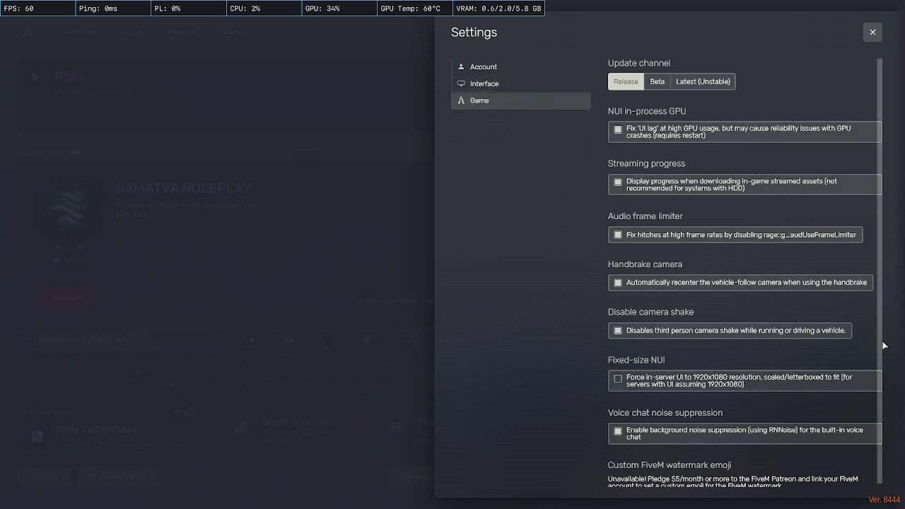
scroll(879, 429, "down", 1)
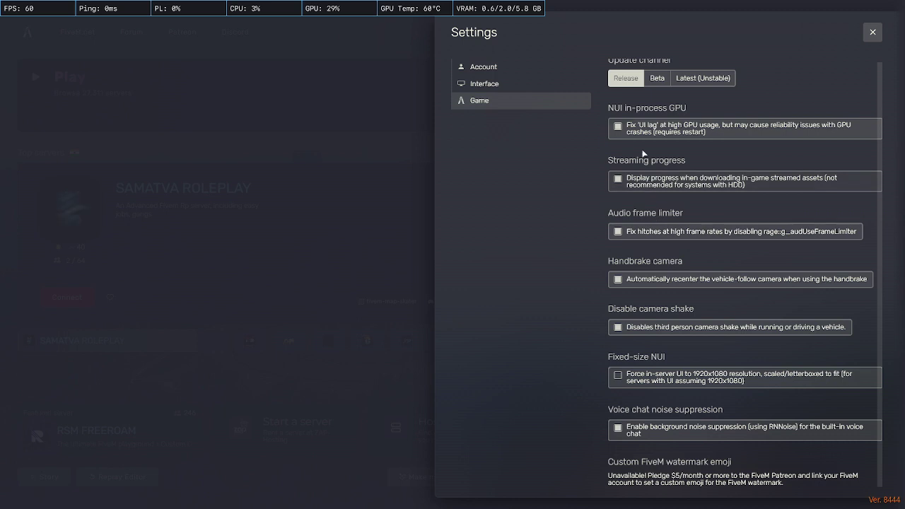
left_click(517, 88)
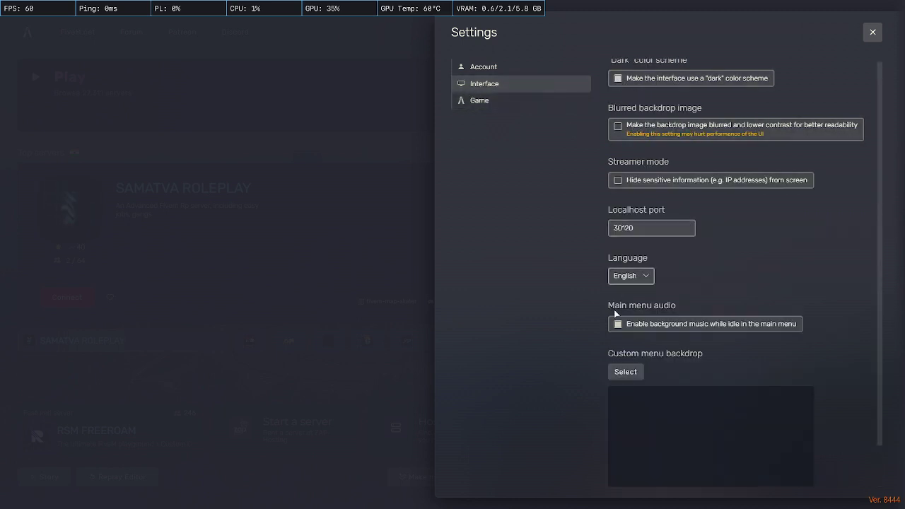
left_click(871, 32)
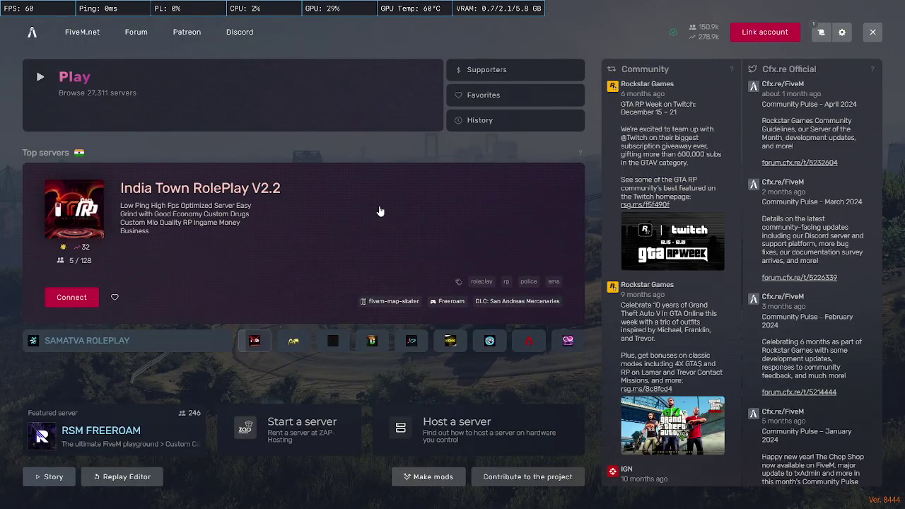
Step: Open the full server browser and search for "india"
left_click(292, 106)
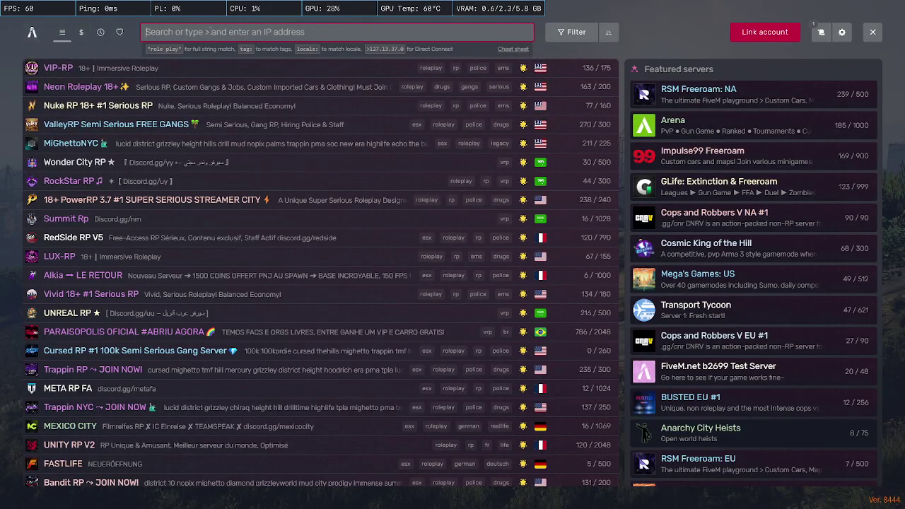
type("indi")
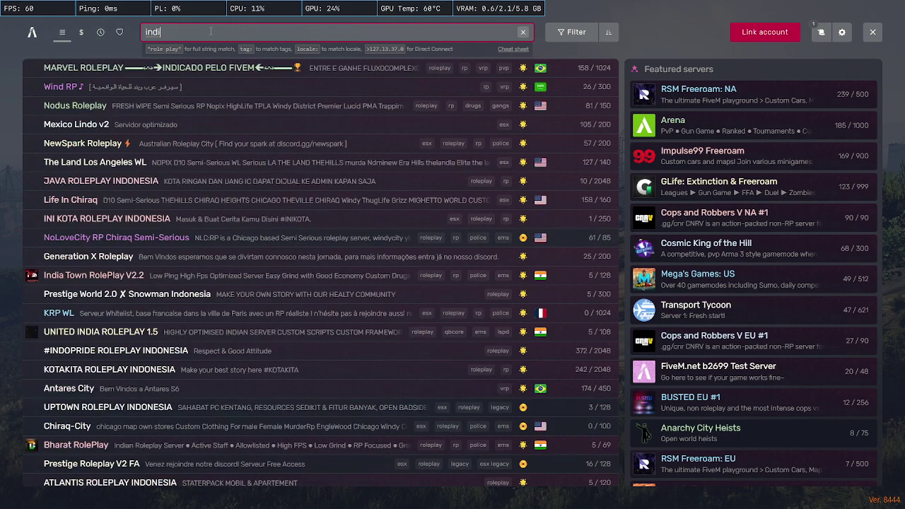
type("a")
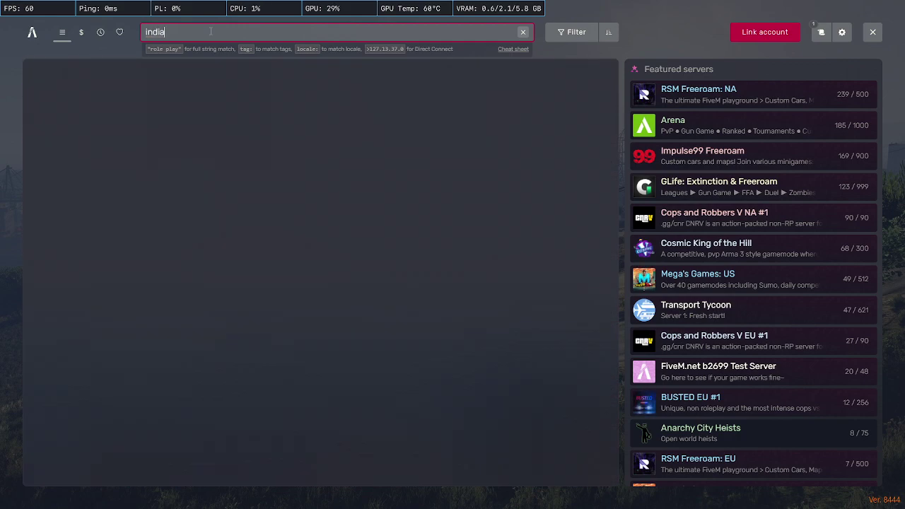
Step: Replace the server search with the tag filter "tag:india"
key("BackSpace")
key("BackSpace")
key("BackSpace")
key("BackSpace")
key("BackSpace")
type("ta")
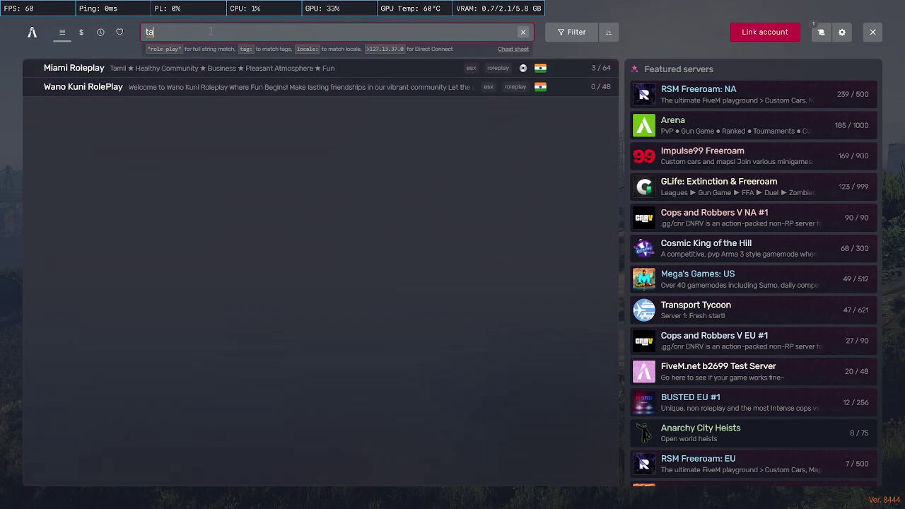
type("g:india")
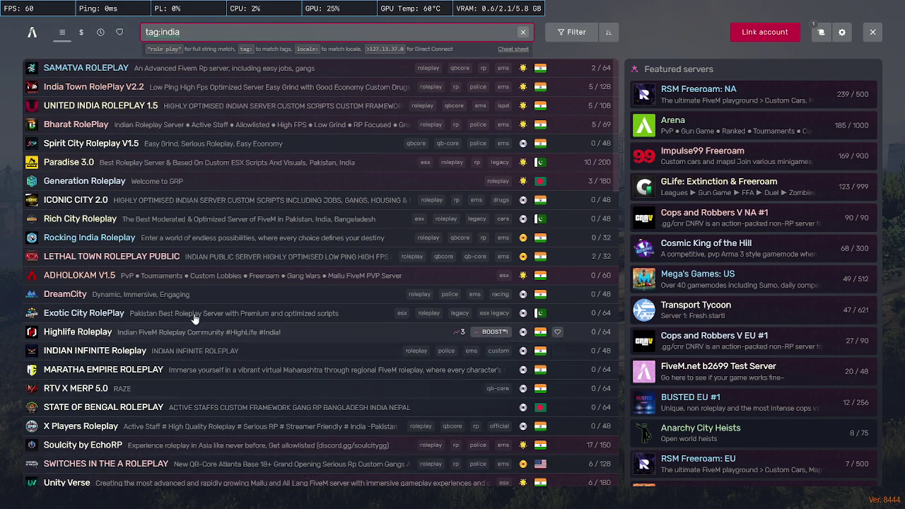
Step: Open the Rocking India Roleplay server and connect to it, accepting the restart for the required game version
left_click(219, 237)
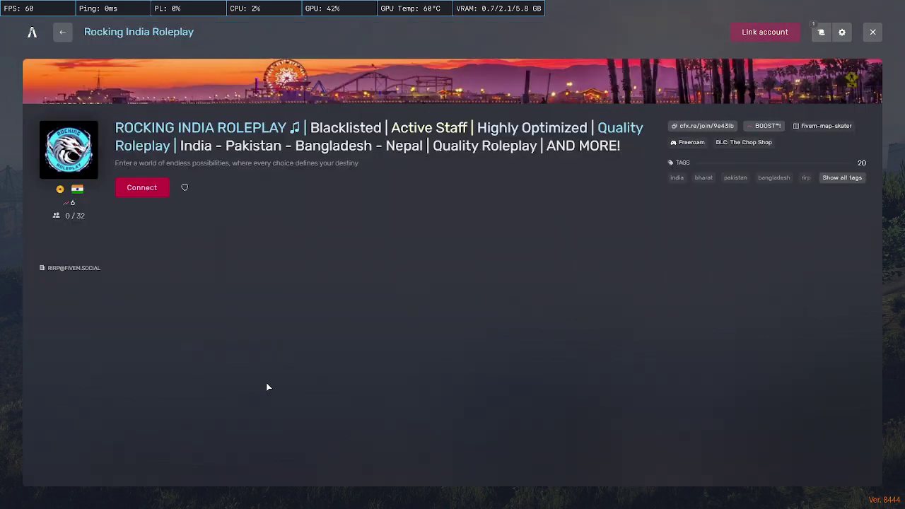
left_click(138, 187)
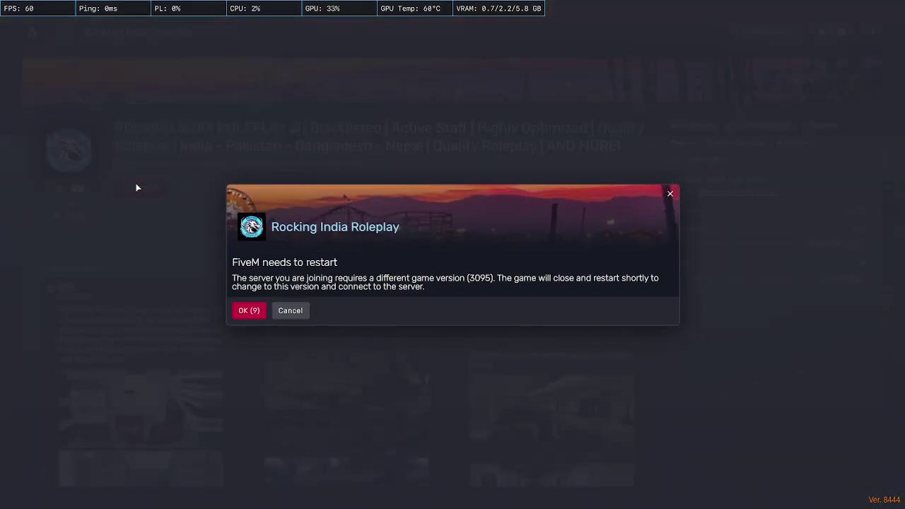
left_click(250, 315)
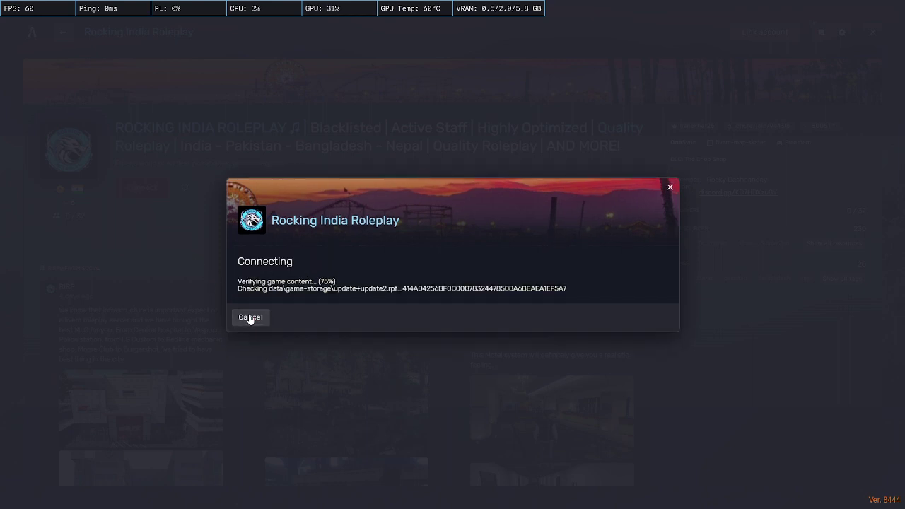
left_click(247, 315)
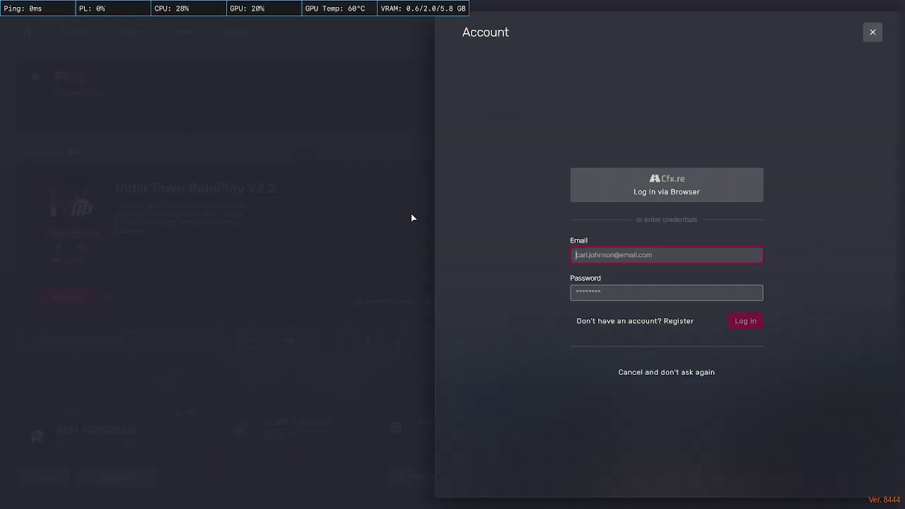
Step: Dismiss the account login and connect to Rocking India Roleplay from the top servers
left_click(401, 189)
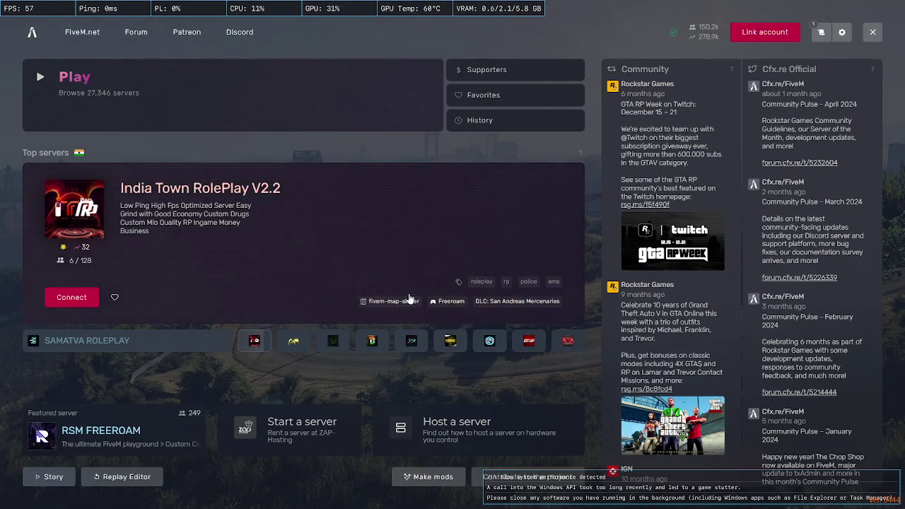
double_click(484, 341)
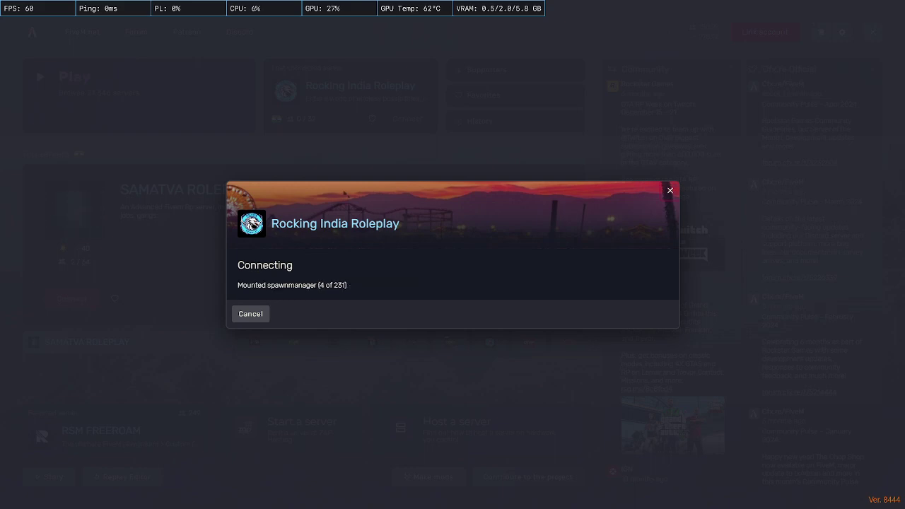
Step: Switch to Discord and open the community-chat channel of the Rocking India Roleplay server
key("alt+Tab")
left_click_drag(677, 80, 205, 8)
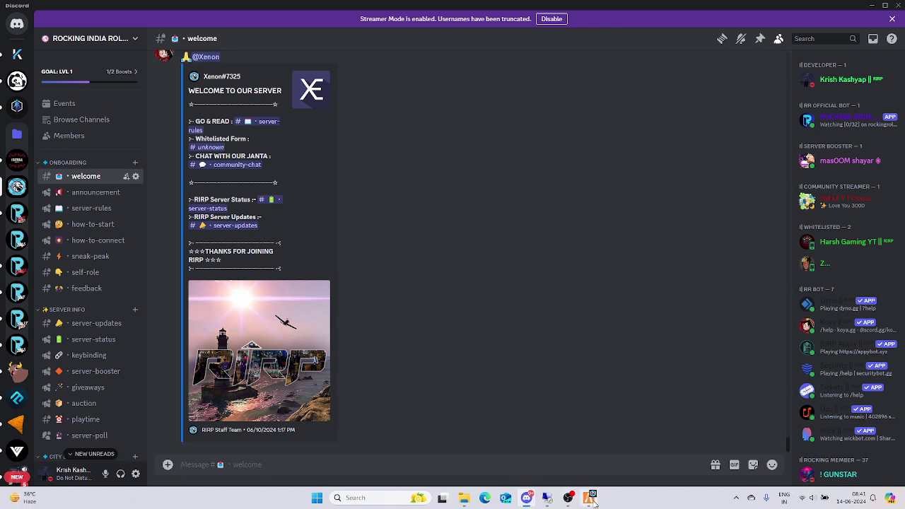
mouse_move(594, 503)
left_click(137, 39)
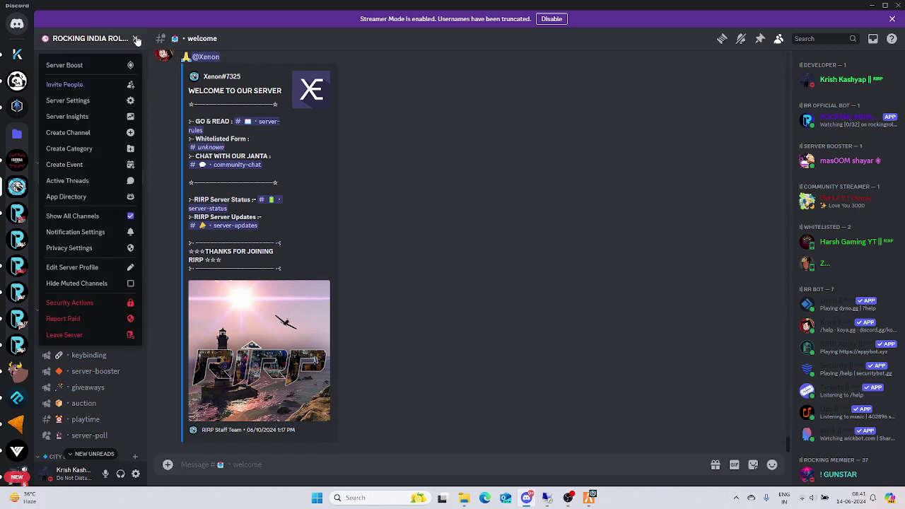
left_click(136, 38)
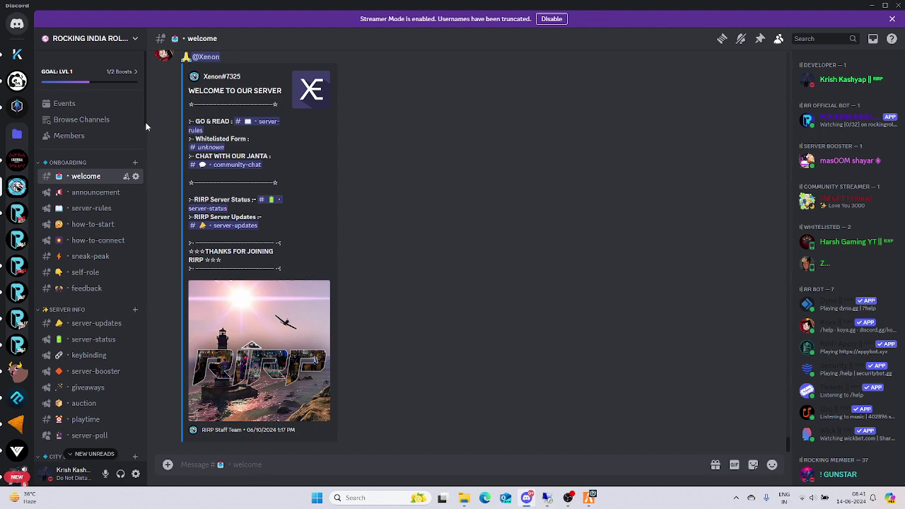
scroll(146, 126, "down", 5)
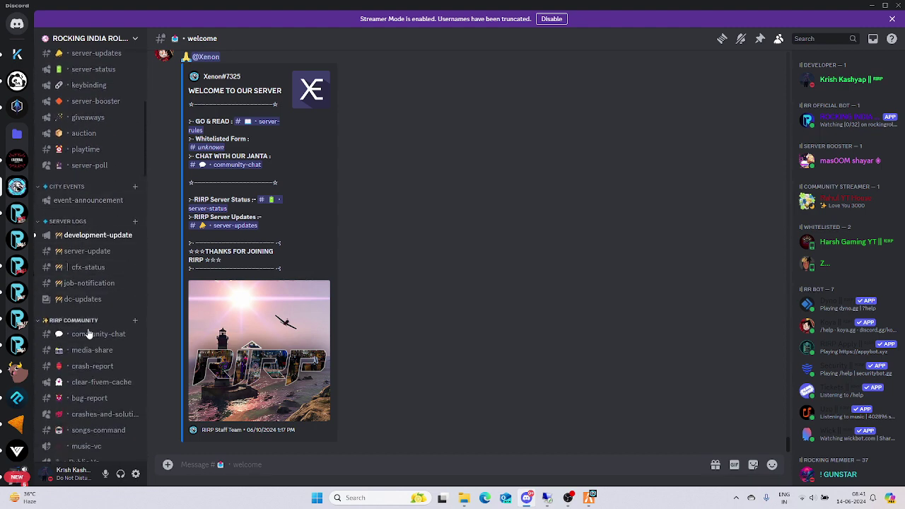
left_click(88, 334)
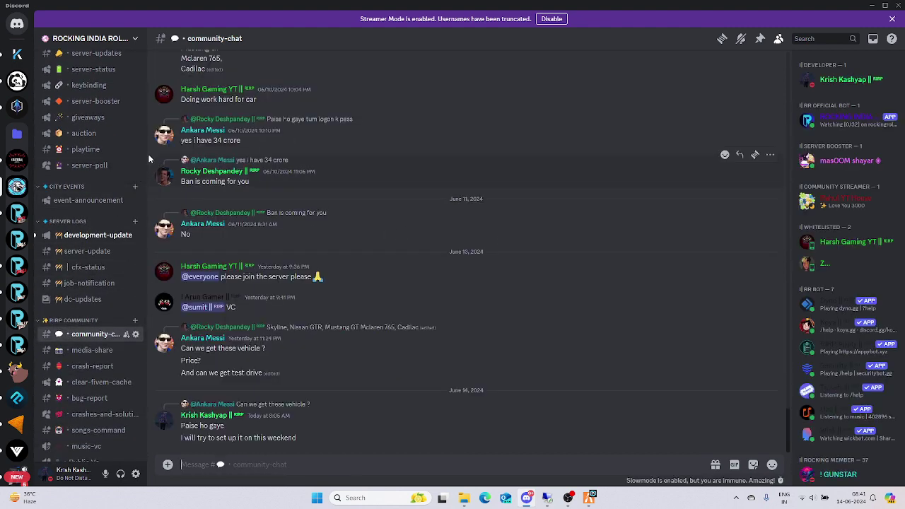
Step: Browse the server's channel list and open the server-rules channel to read the latest rules
scroll(144, 154, "down", 4)
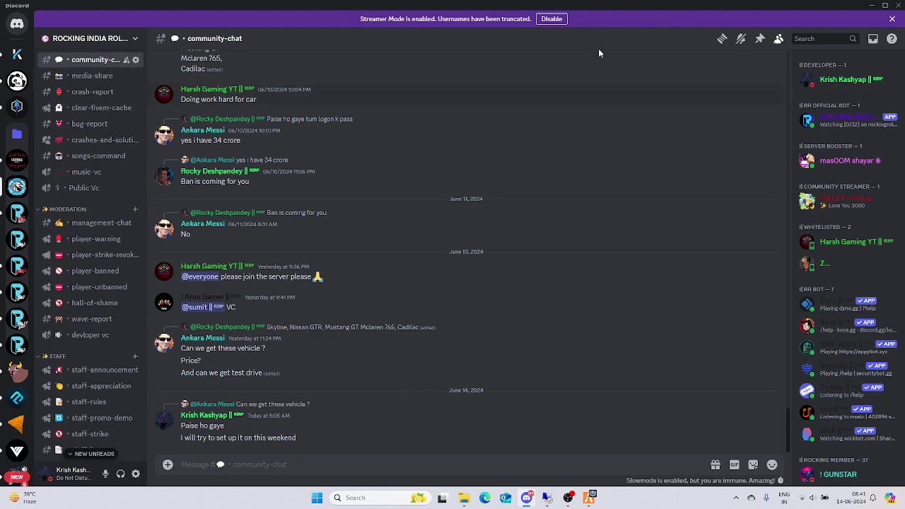
left_click_drag(762, 7, 446, 2)
left_click_drag(143, 161, 143, 69)
left_click(128, 172)
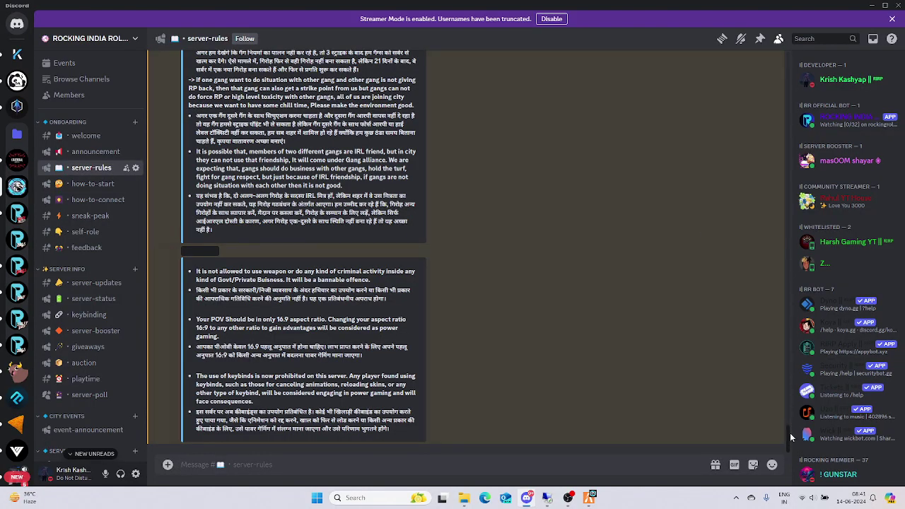
mouse_move(789, 432)
left_mouse_down()
mouse_move(788, 58)
mouse_move(772, 233)
mouse_move(783, 445)
mouse_move(786, 60)
mouse_move(794, 153)
mouse_move(783, 439)
left_mouse_up()
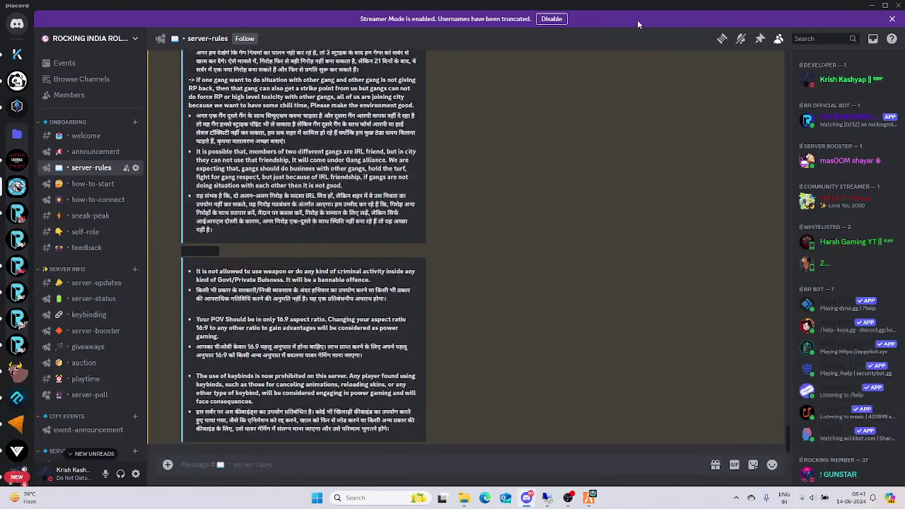